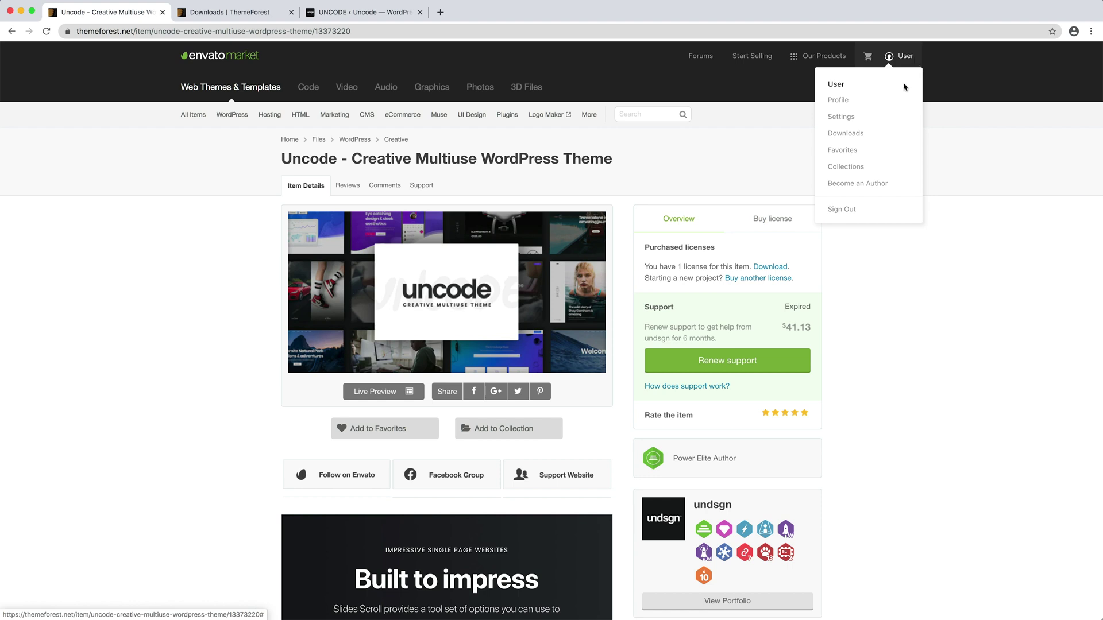
Step: Download only the Uncode installable WordPress file from ThemeForest Downloads
click(890, 138)
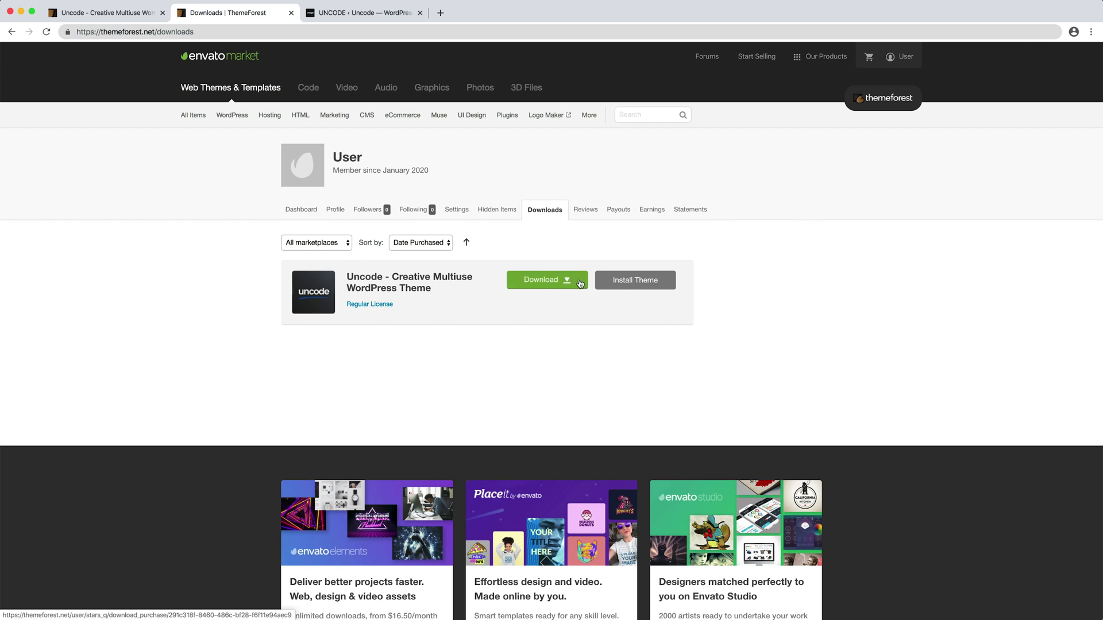
click(579, 284)
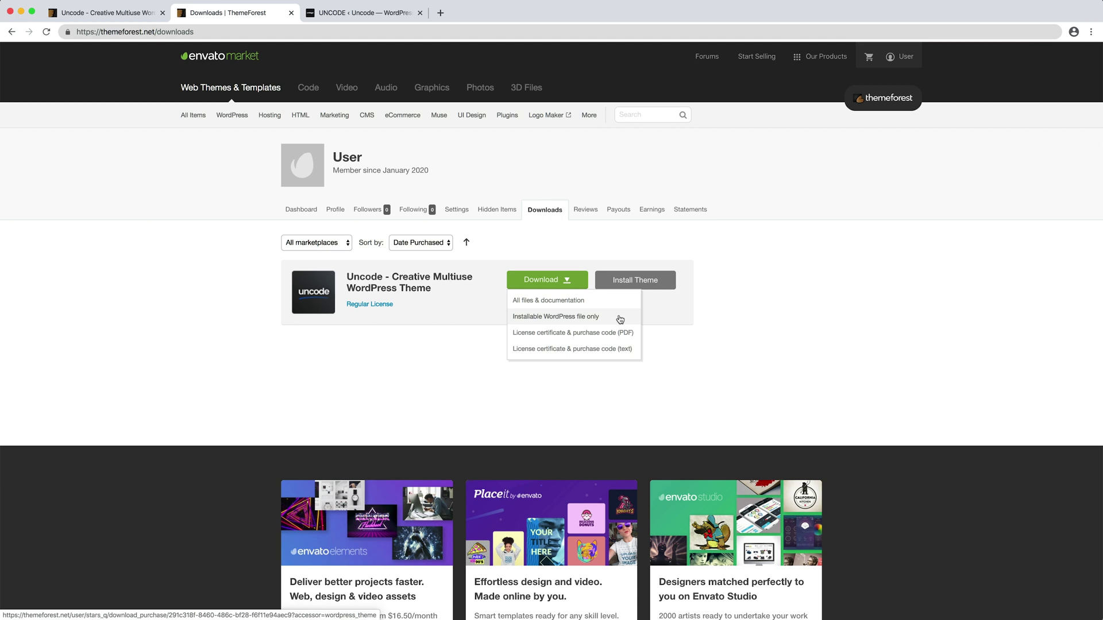
click(620, 320)
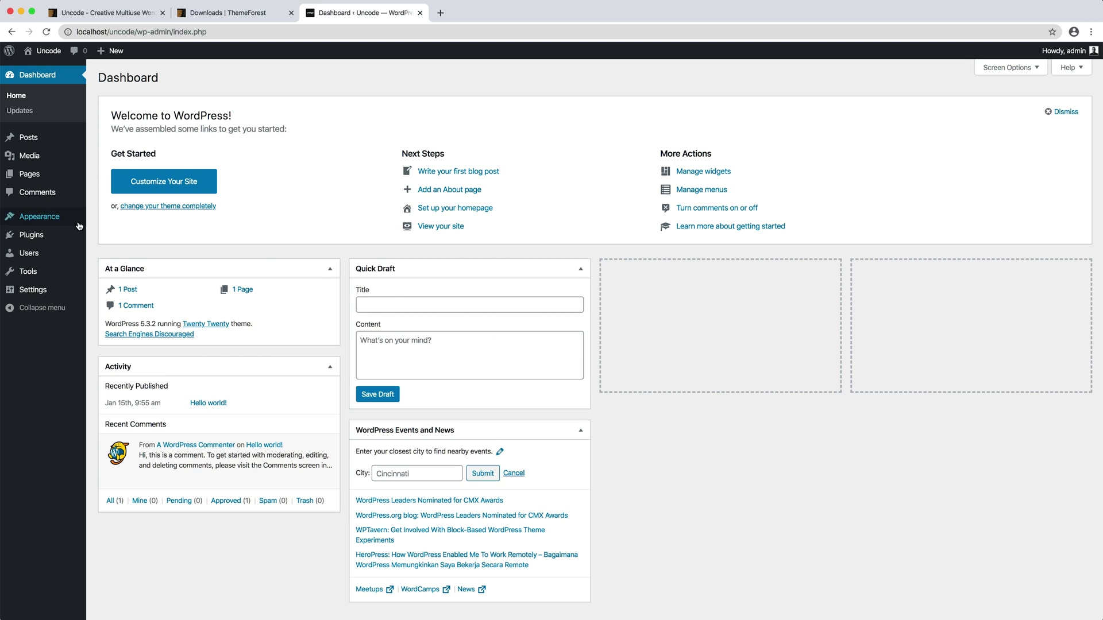
mouse_move(40, 216)
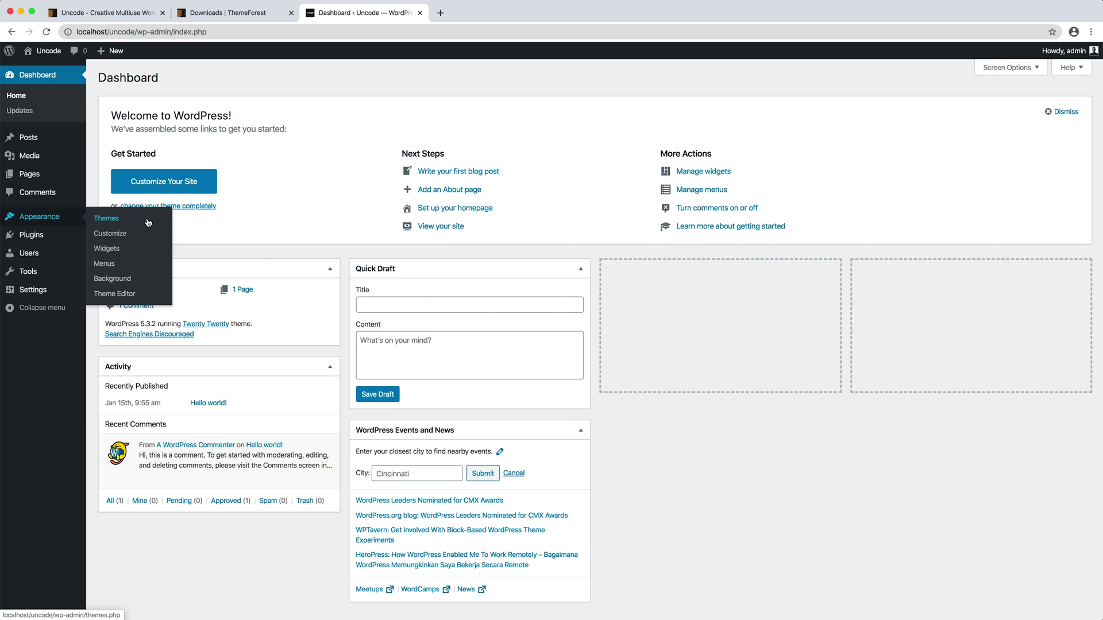
Step: Upload the downloaded Uncode zip through Appearance > Themes > Add New and install it
click(148, 221)
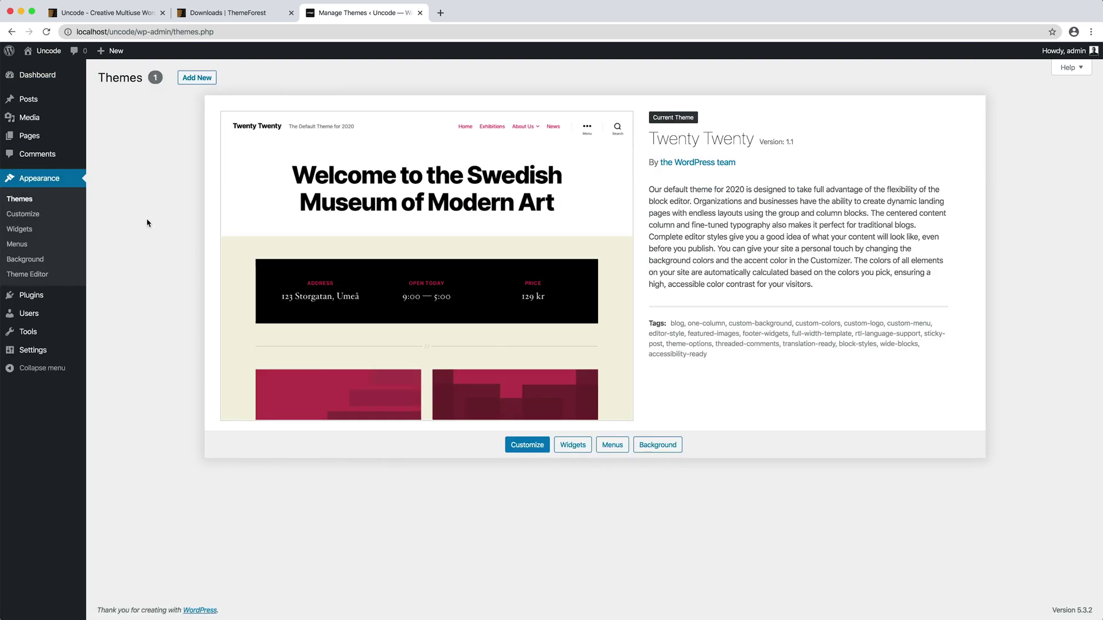
click(195, 79)
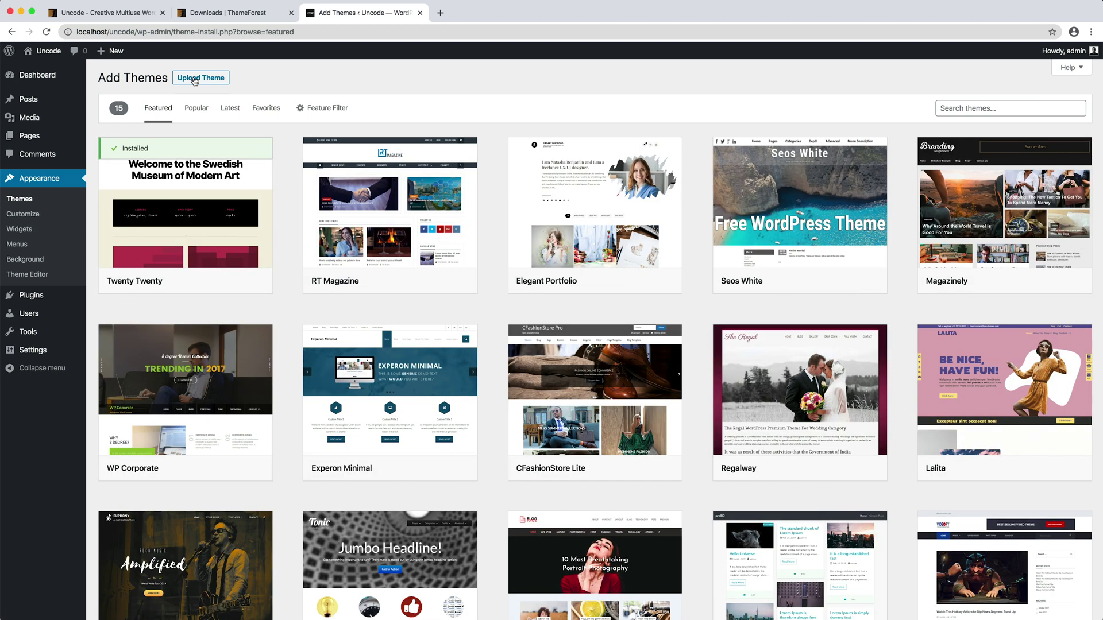
click(224, 80)
click(511, 175)
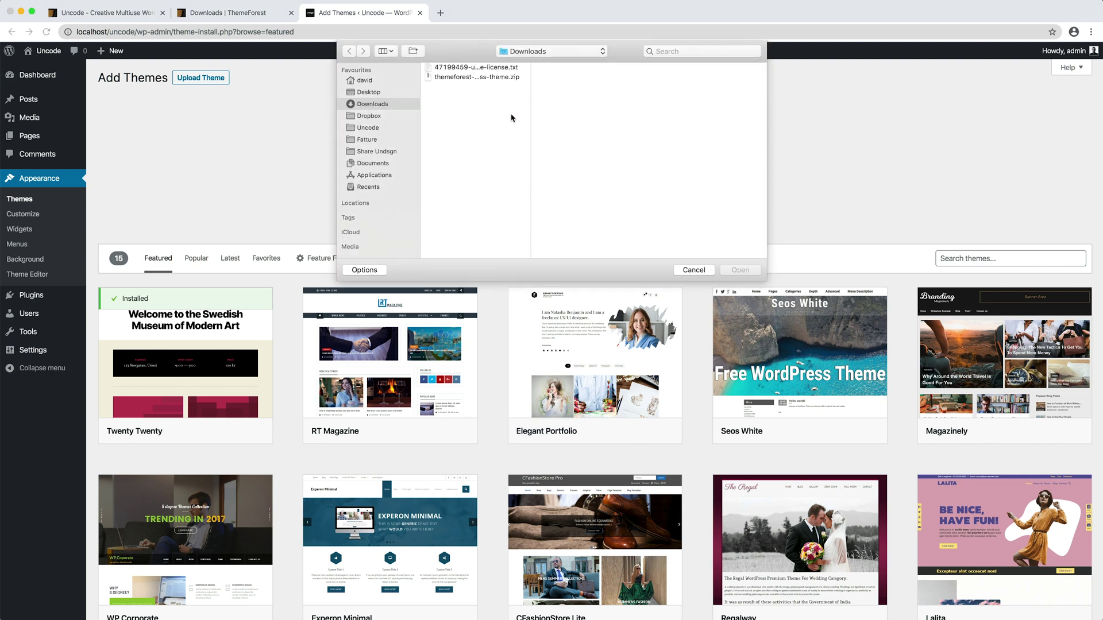
double_click(483, 77)
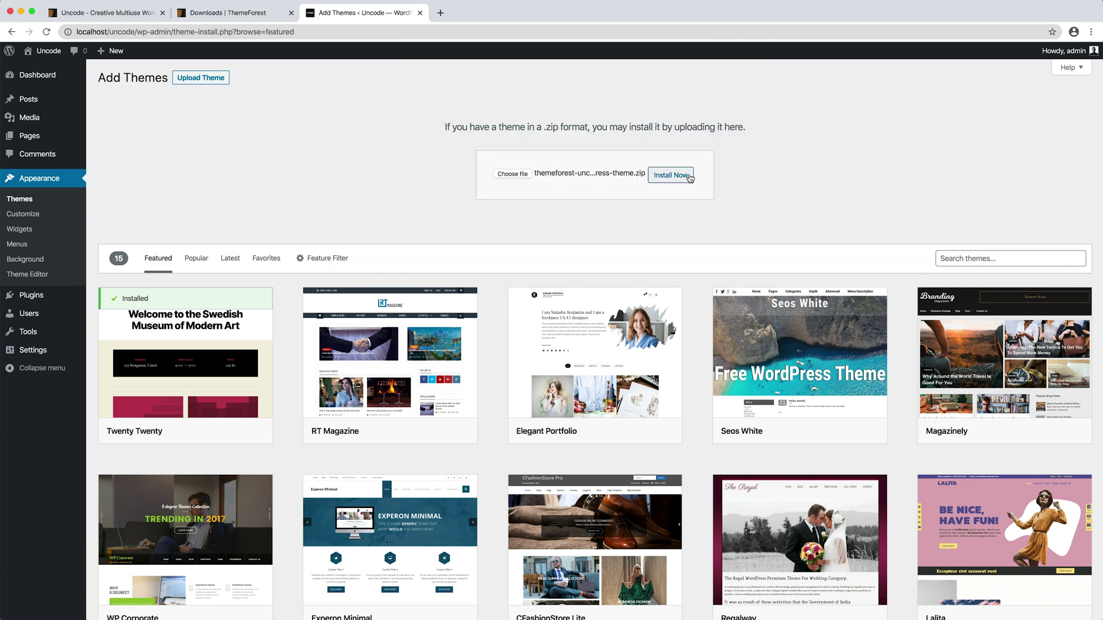
click(685, 177)
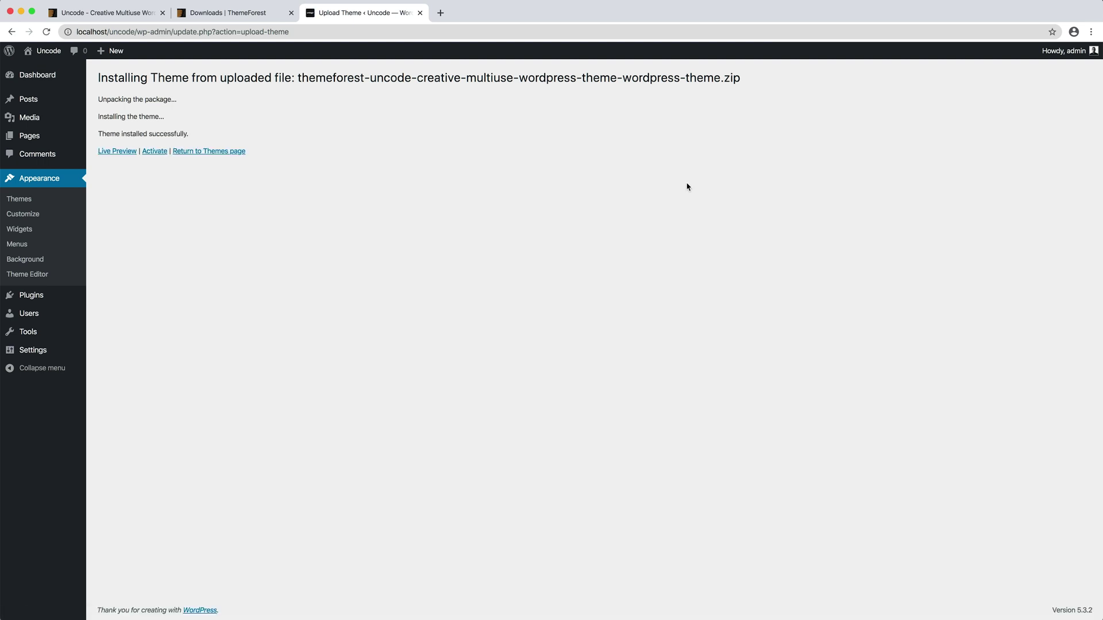
Step: Activate the freshly installed Uncode theme
click(158, 156)
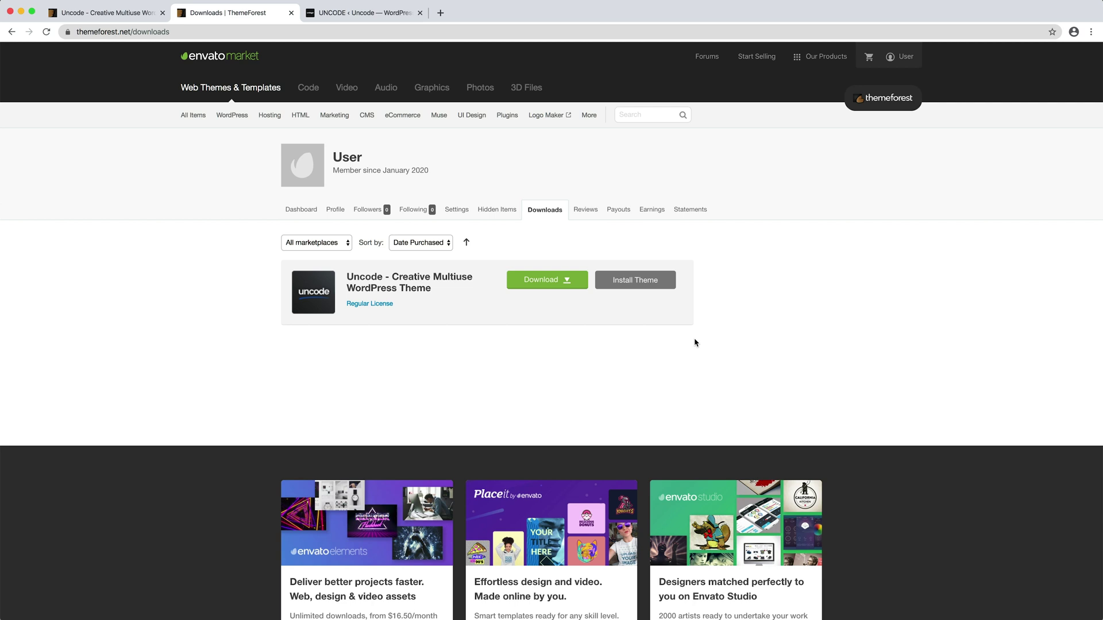
Step: Download the Uncode license certificate and purchase code as a text file
click(586, 284)
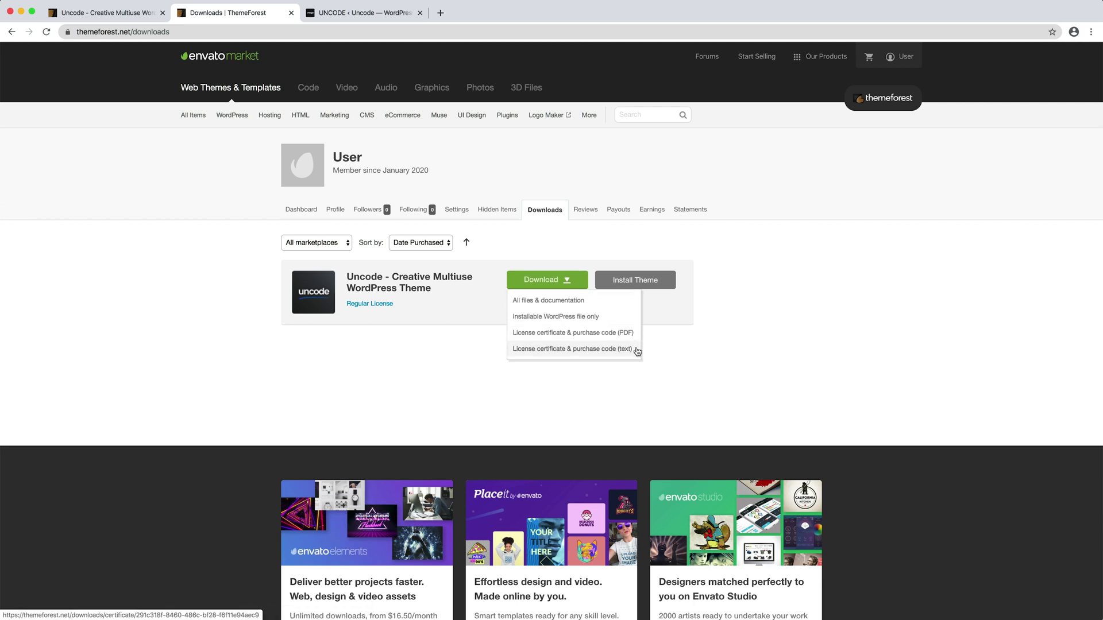
click(636, 349)
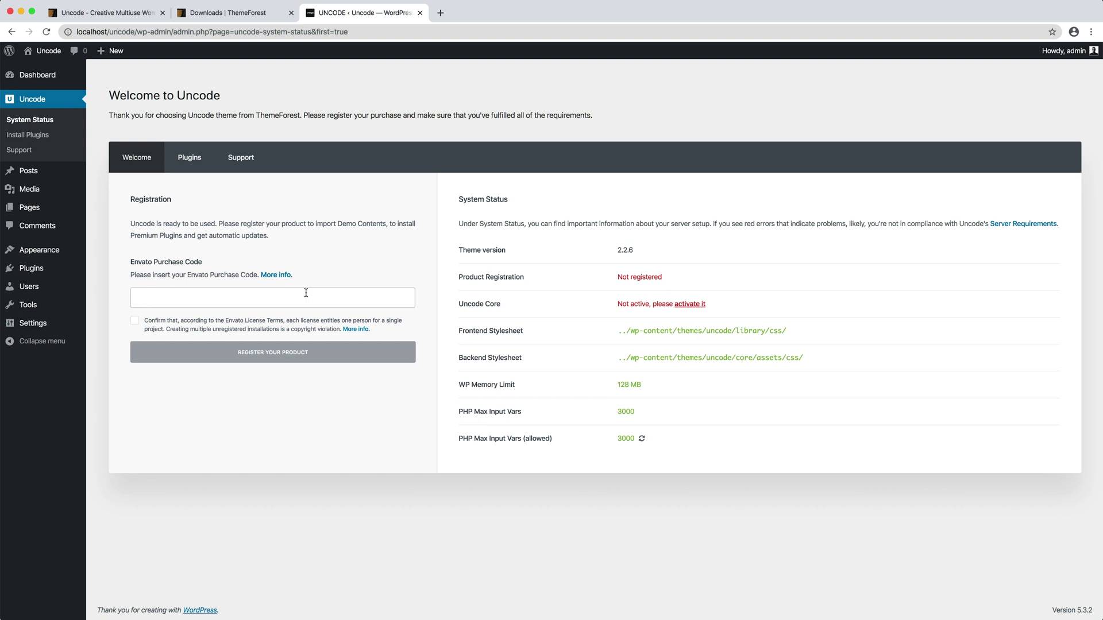
Step: Register Uncode with the pasted purchase code and accepted license, then open the plugin list
key(super+v)
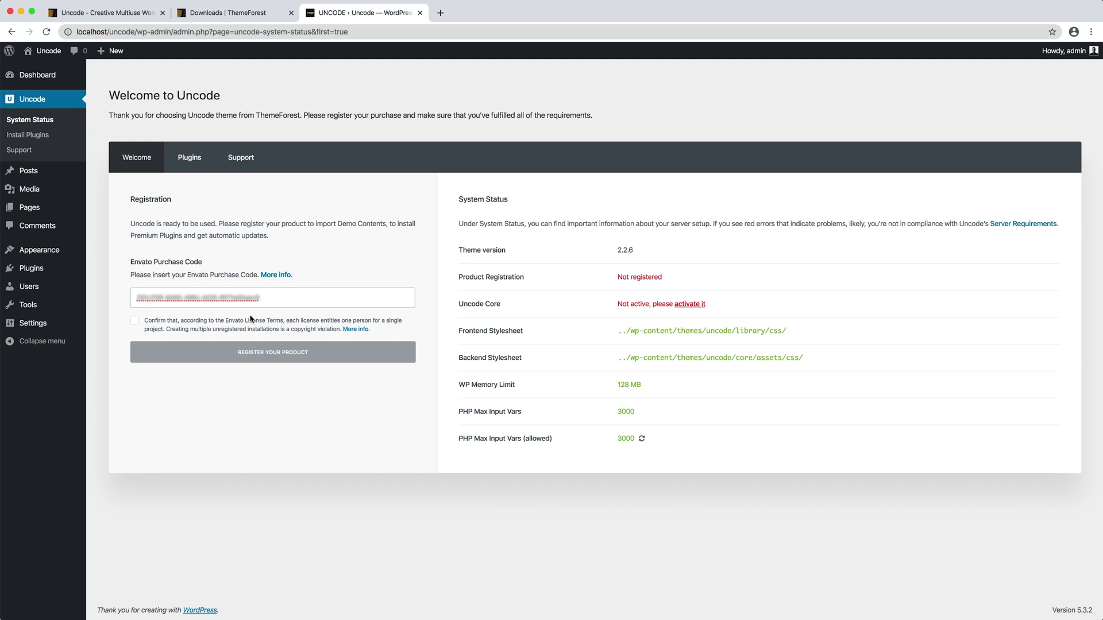
click(134, 325)
click(391, 356)
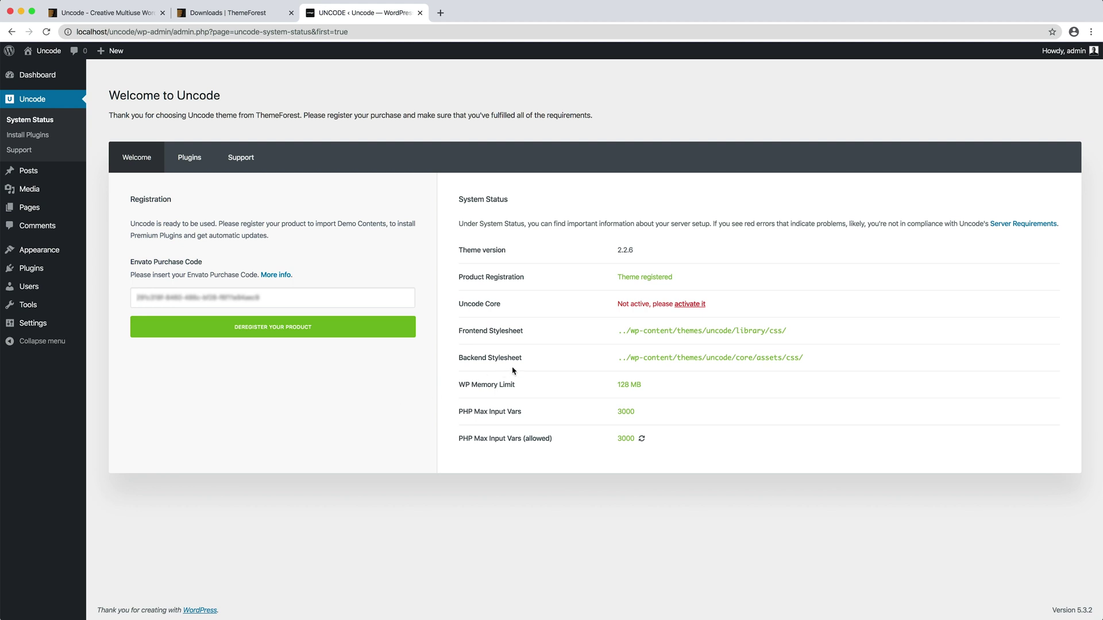
click(693, 307)
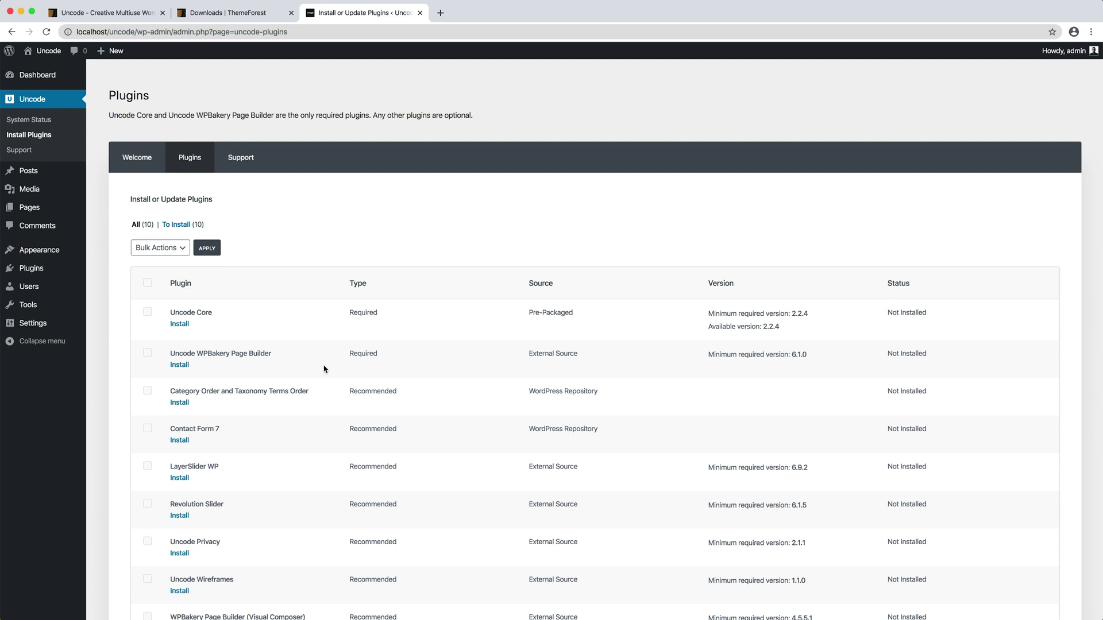
Step: Select all bundled Uncode plugins except LayerSlider WP for bulk installation
click(147, 285)
scroll(100, 293, down, 3)
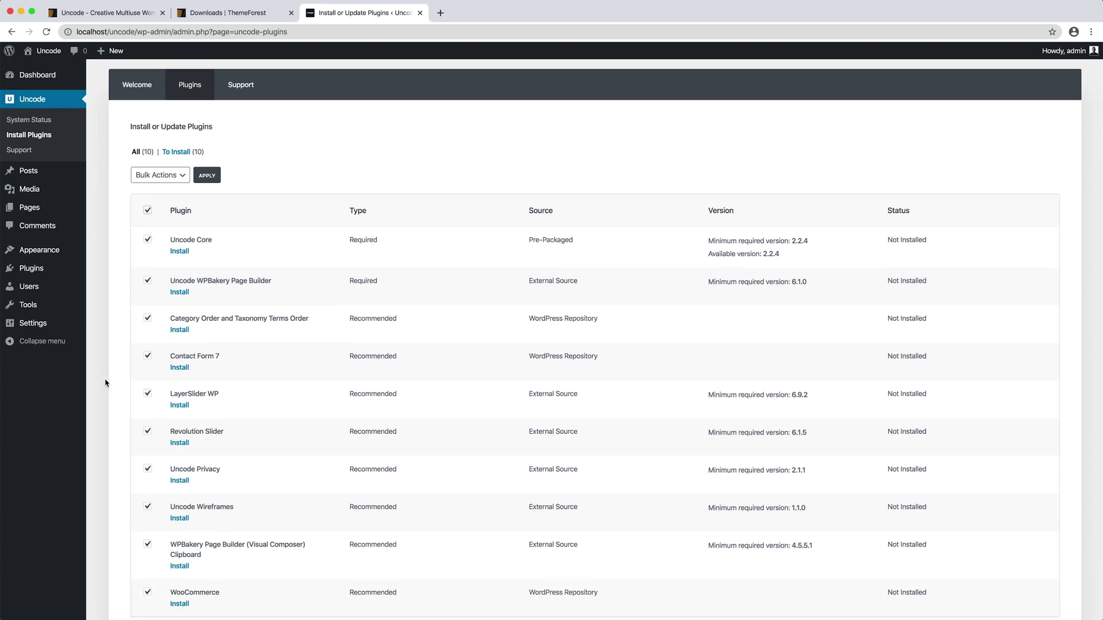
click(148, 394)
click(177, 180)
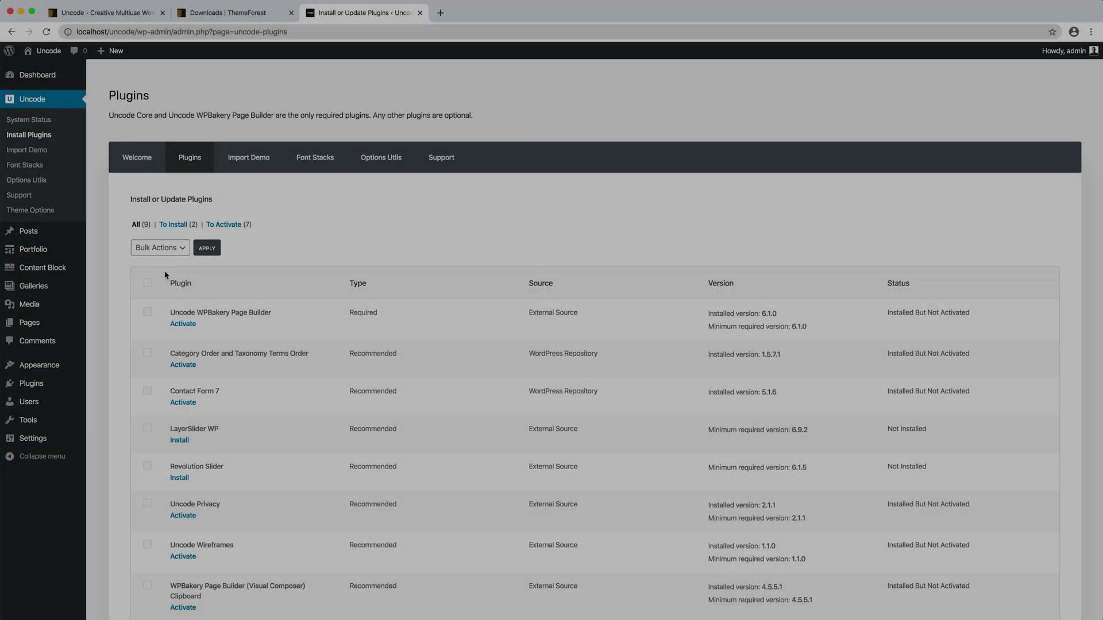
scroll(94, 294, down, 2)
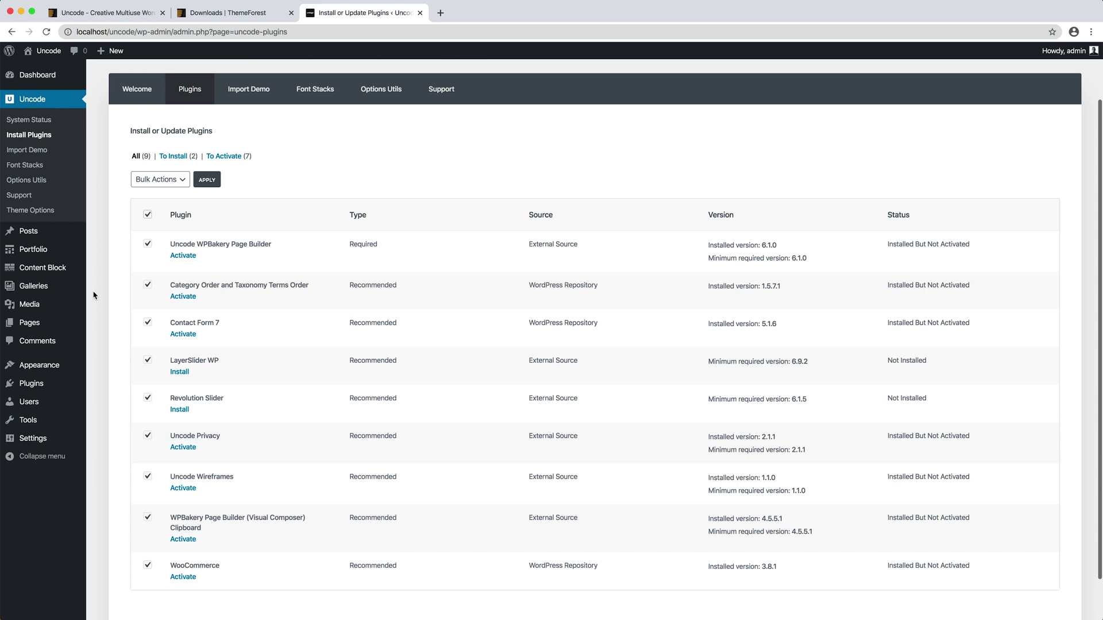
Step: Bulk-activate the installed plugins, leaving out LayerSlider WP and Revolution Slider
click(147, 360)
click(147, 398)
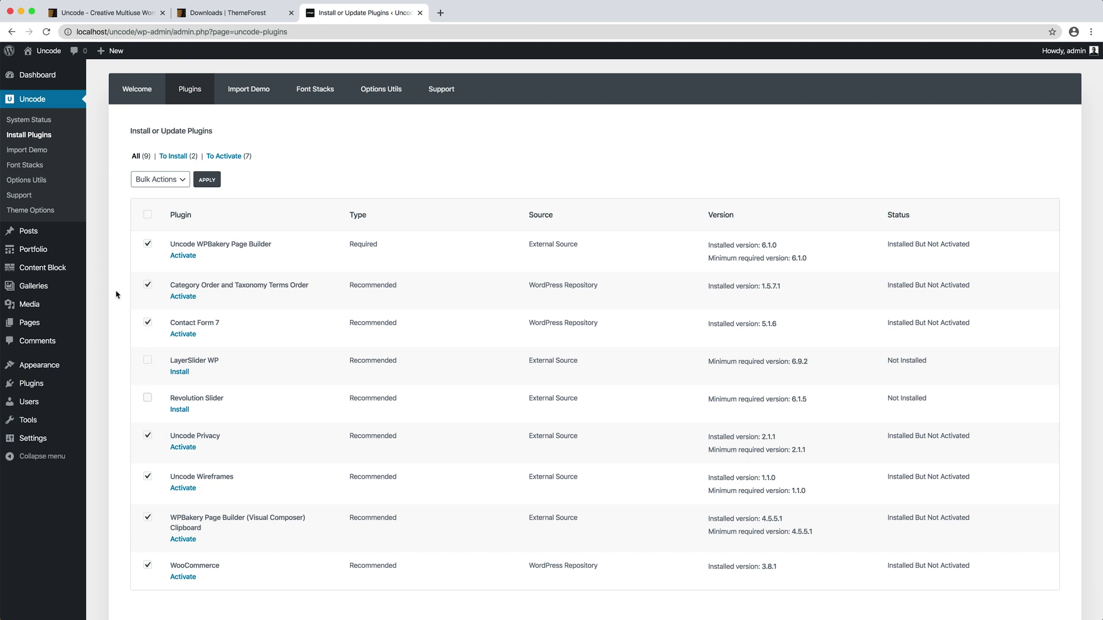
click(182, 184)
click(181, 209)
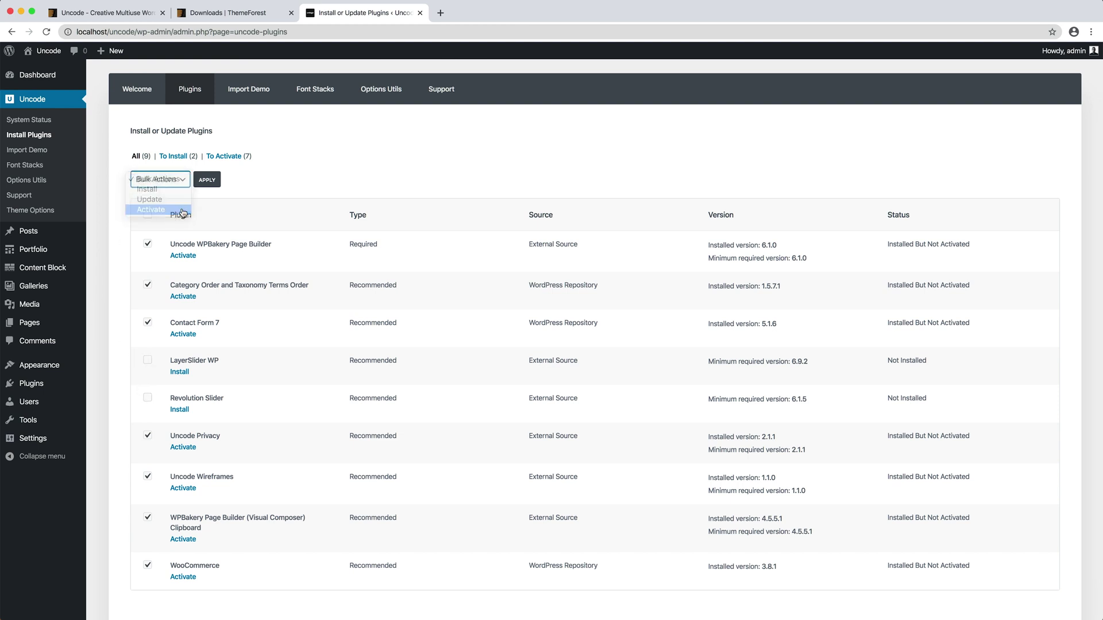
click(207, 180)
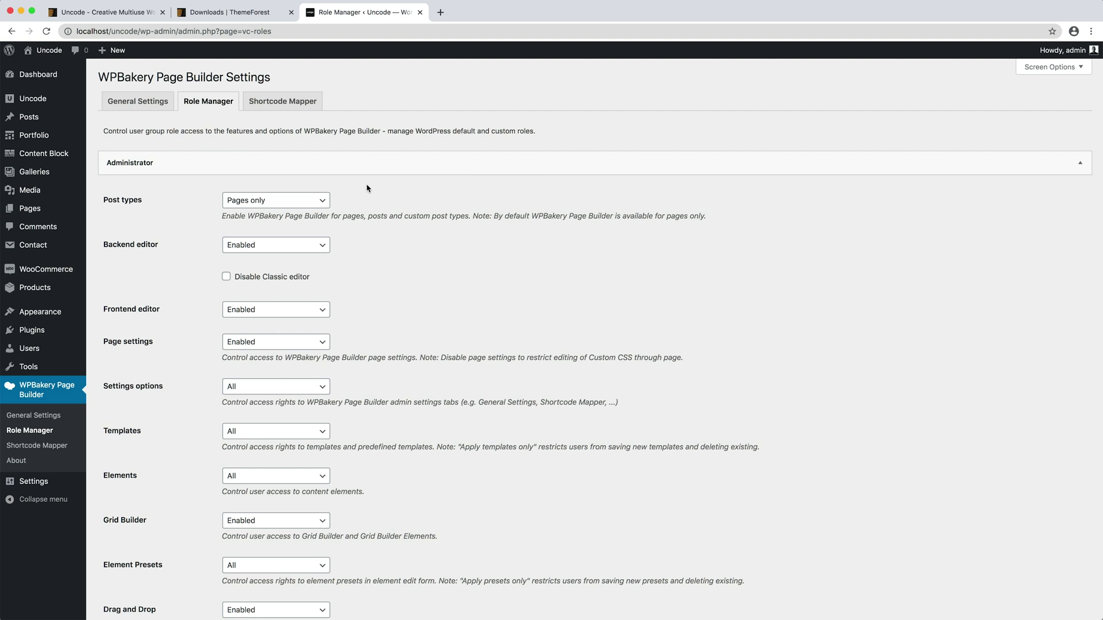
Step: Give administrators custom WPBakery access for post, product, portfolio, uncodeblock and uncode_gallery, and save
click(310, 199)
click(303, 210)
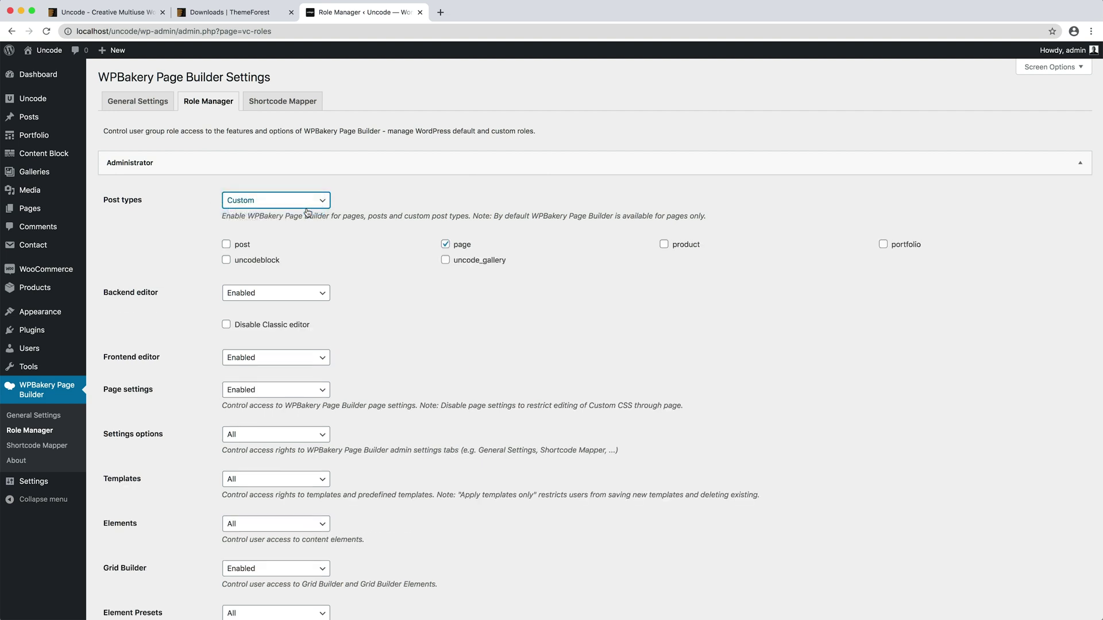
click(246, 245)
click(664, 245)
click(897, 246)
click(275, 261)
click(444, 264)
scroll(443, 280, down, 5)
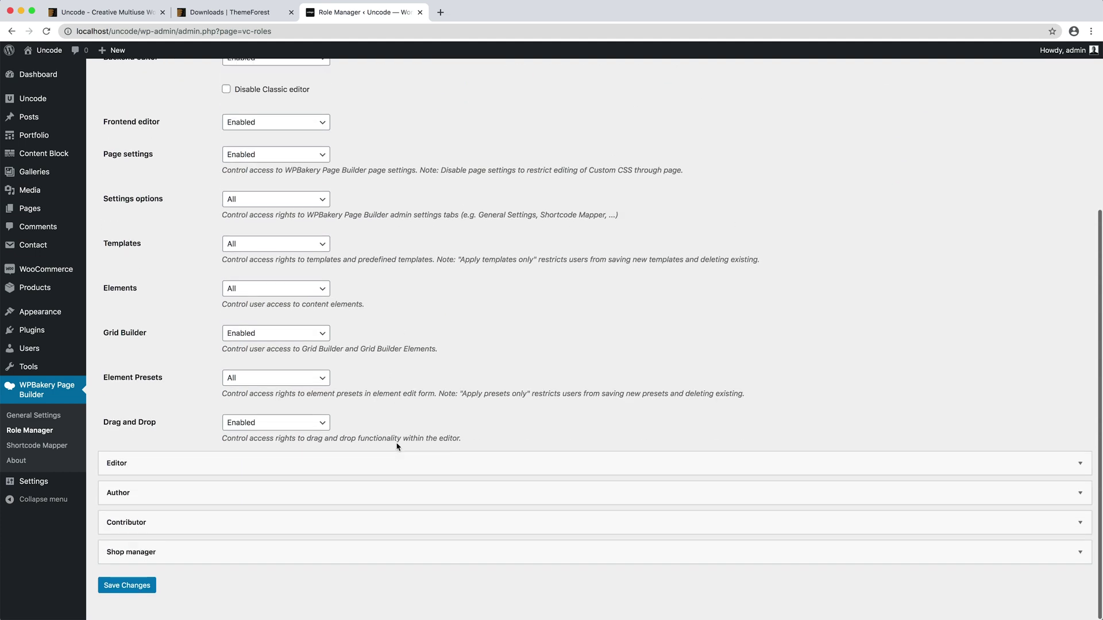
click(111, 583)
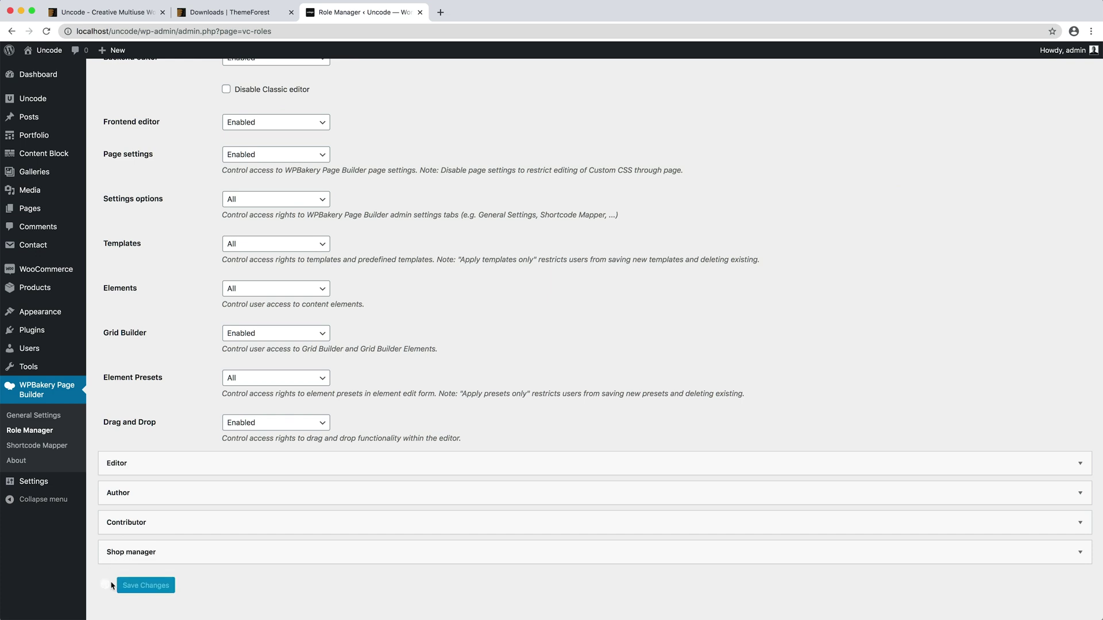
scroll(228, 586, up, 5)
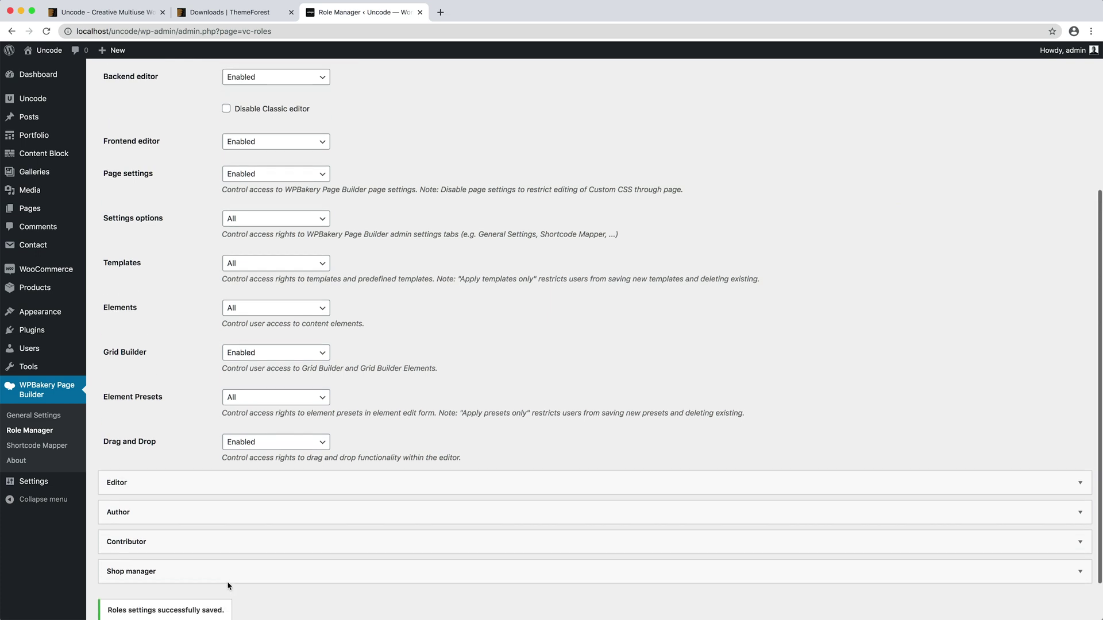